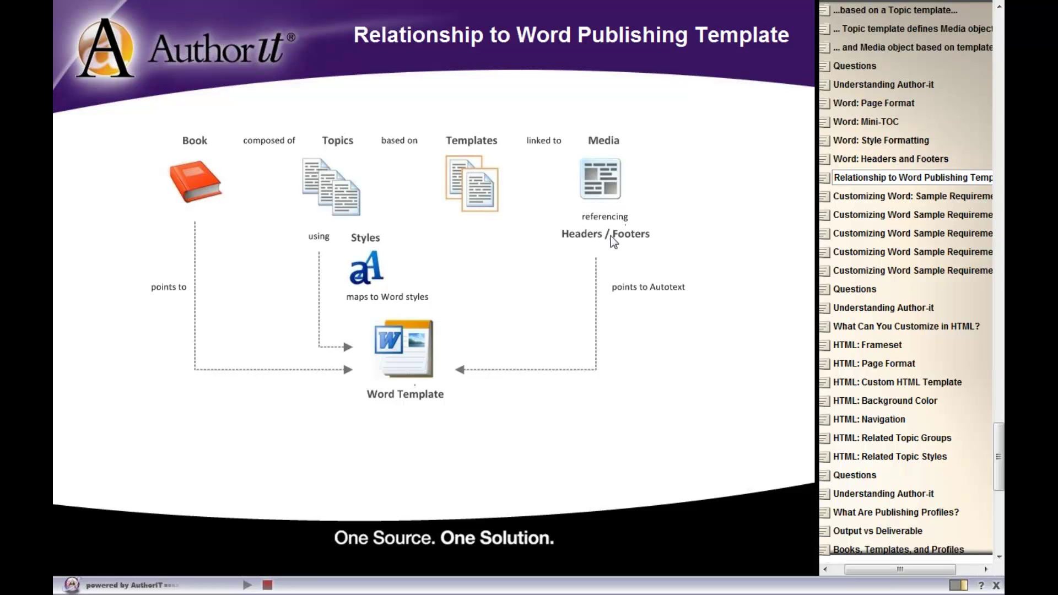
- Back in Author-it, open the Standards\Styles\Body folder and select the Body Text style
mouse_move(771, 6)
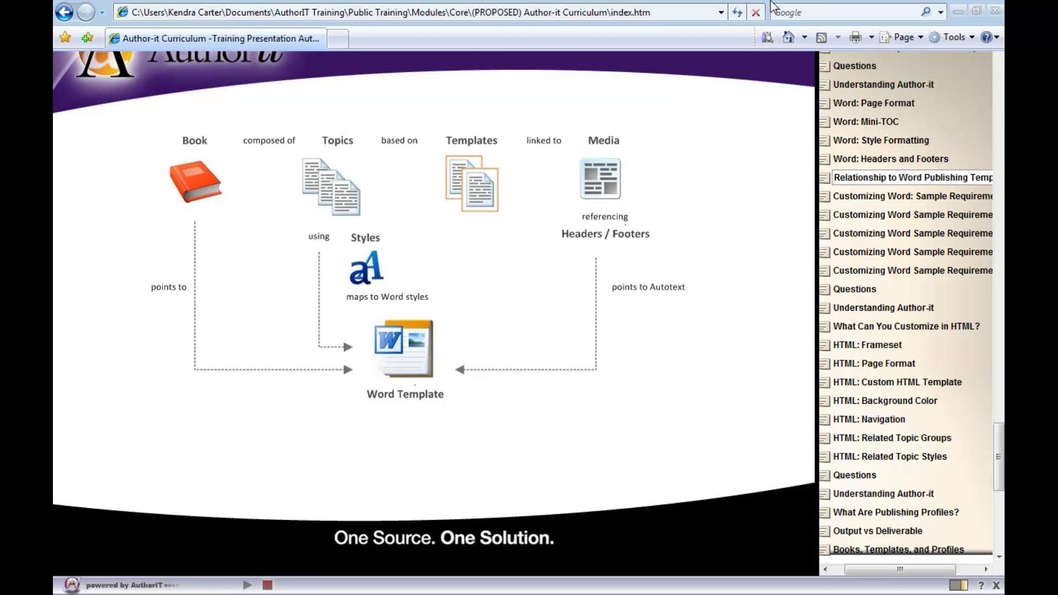
click(958, 11)
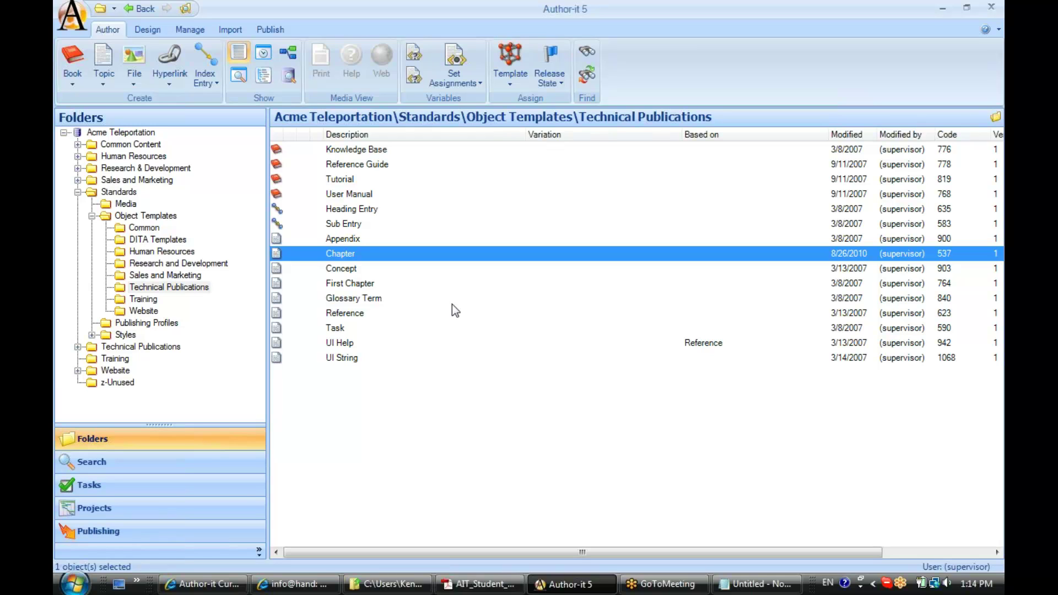
click(89, 336)
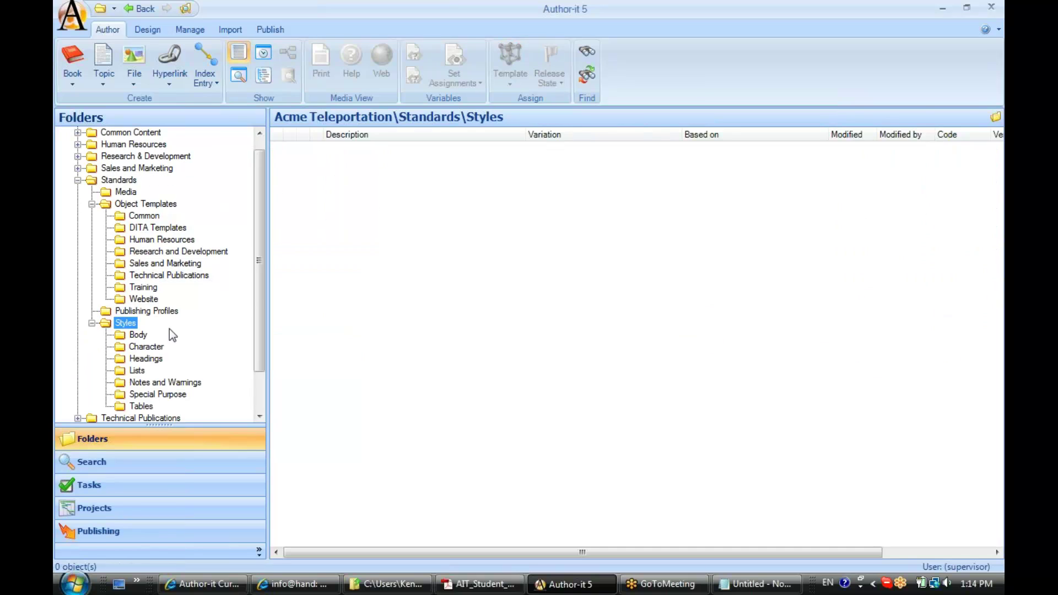
scroll(258, 281, down, 2)
drag(257, 282, 249, 325)
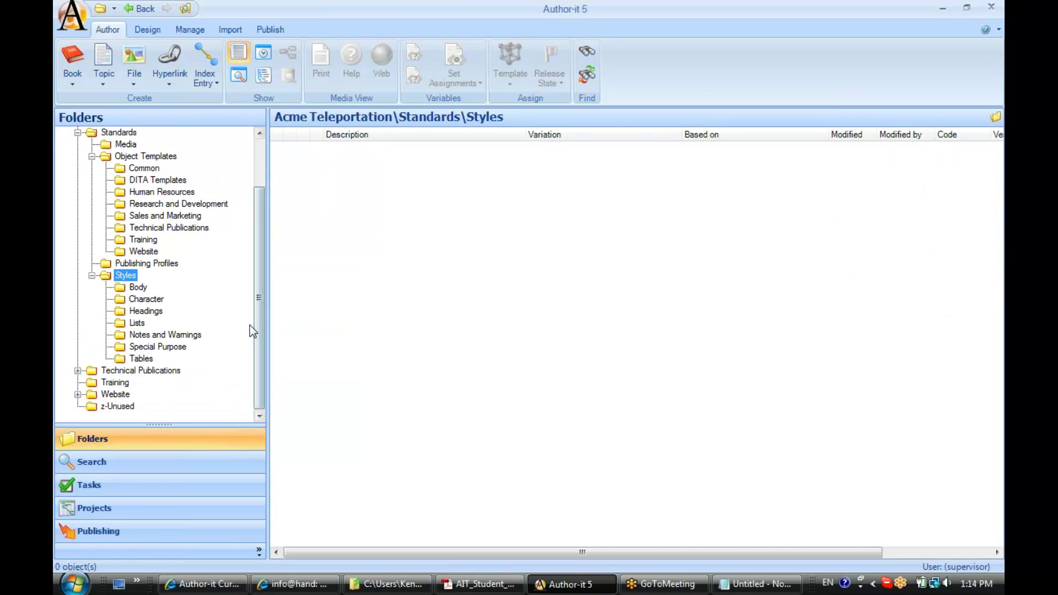
click(138, 287)
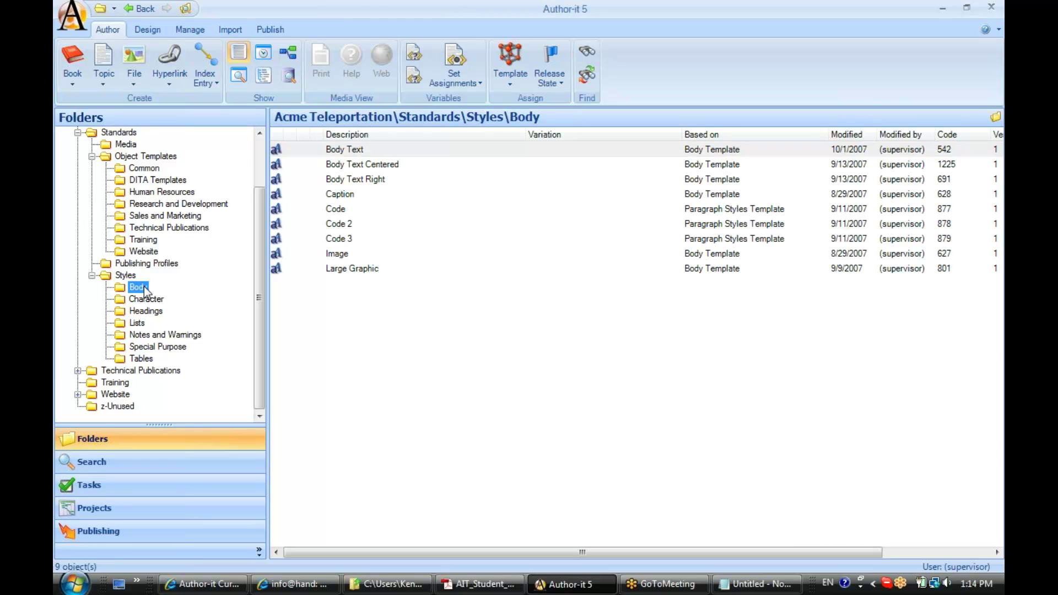
click(313, 154)
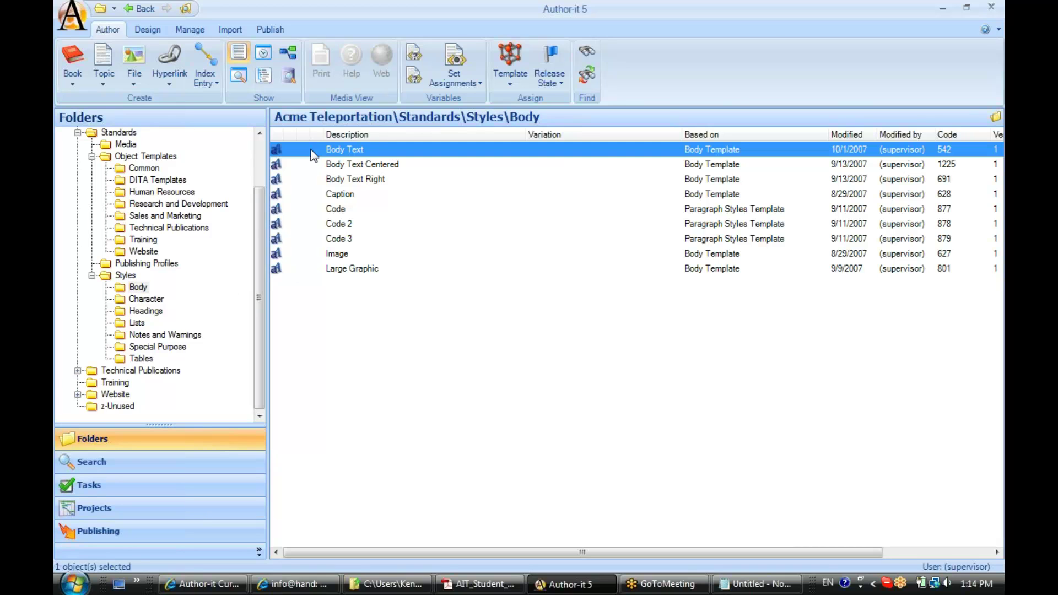
- Open Body Text's properties centred on screen and view its Style Definition (Calibri, 10 pt, no underline)
double_click(379, 150)
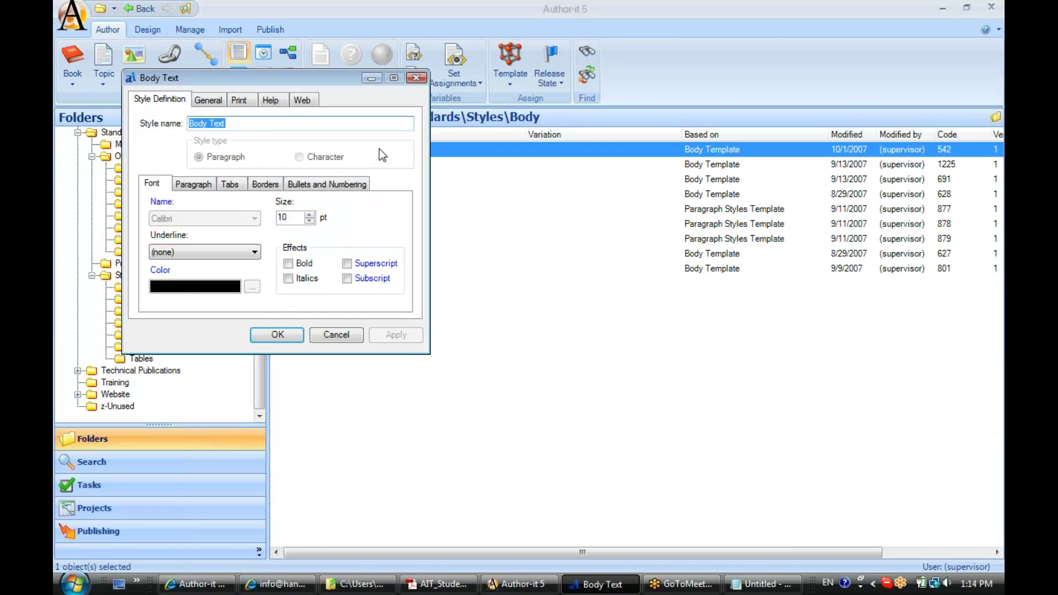
drag(333, 81, 623, 164)
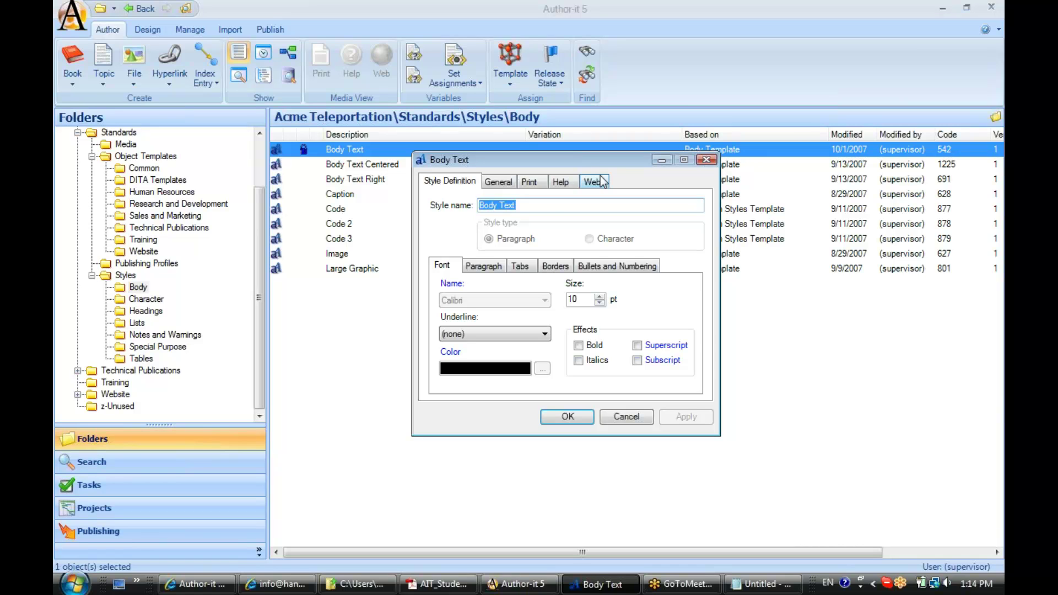
drag(590, 159, 567, 163)
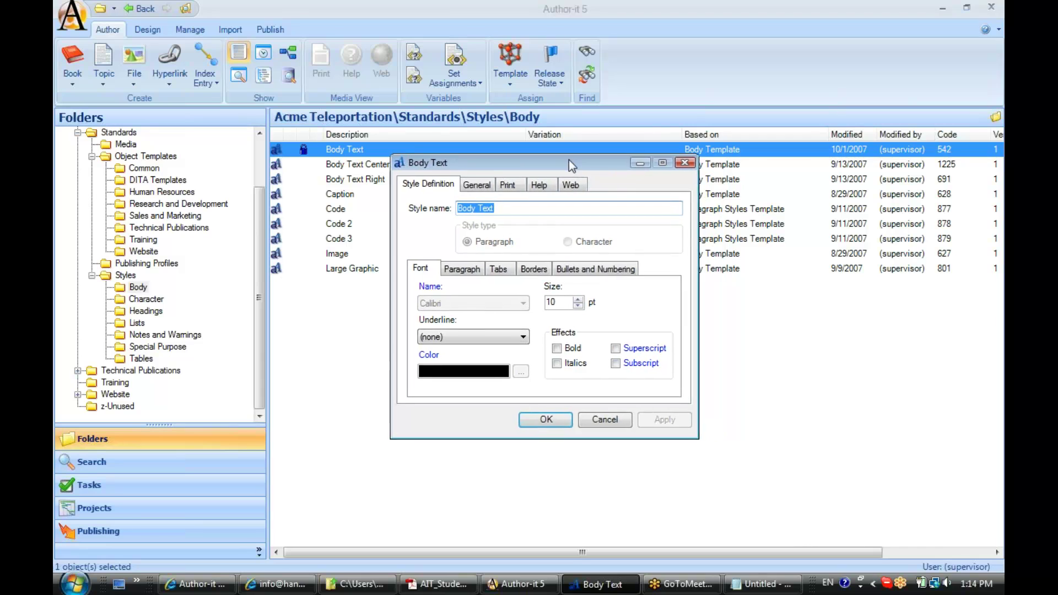
click(421, 186)
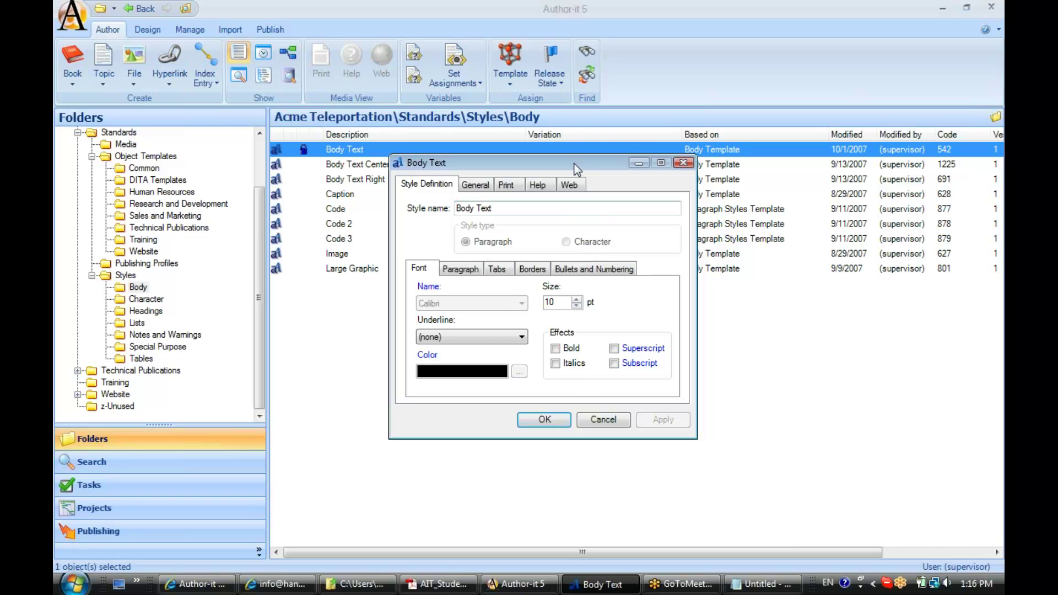
- Open the Training folder's Introduction topic in a floating editor beside the Body Text dialog
drag(544, 162, 763, 184)
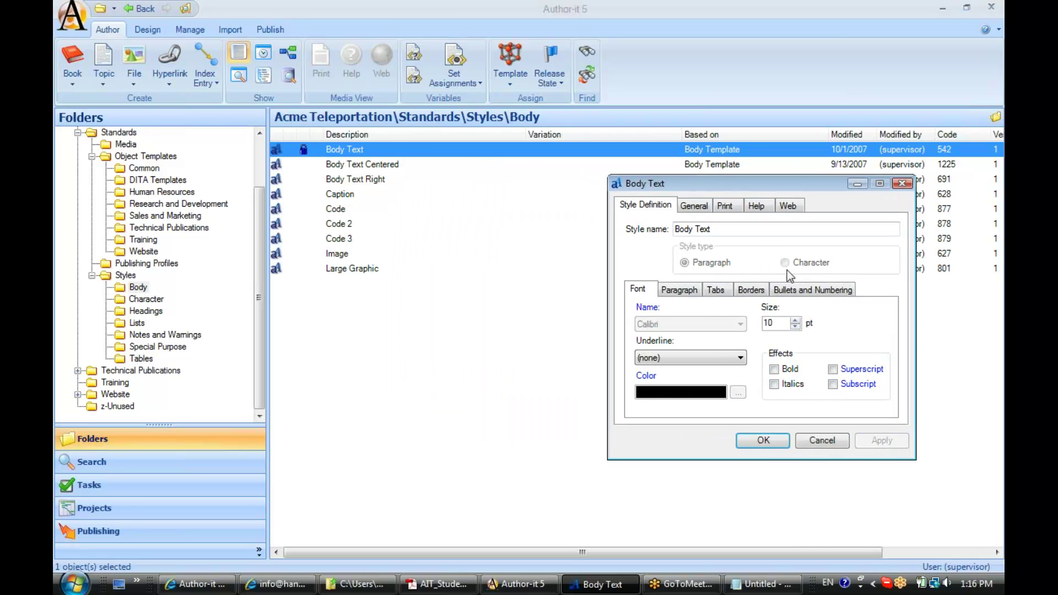
click(260, 311)
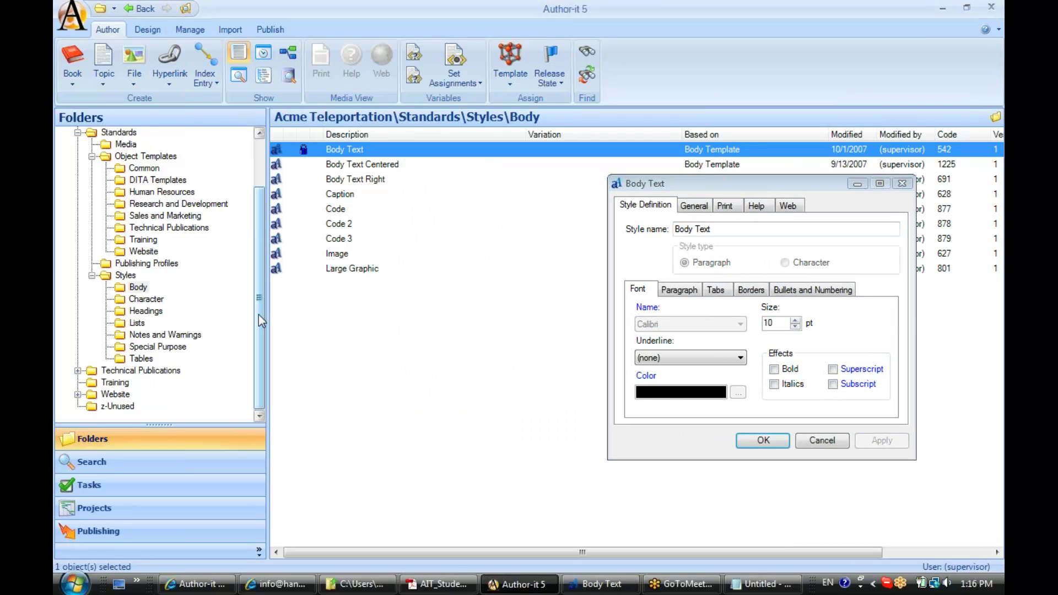
click(114, 383)
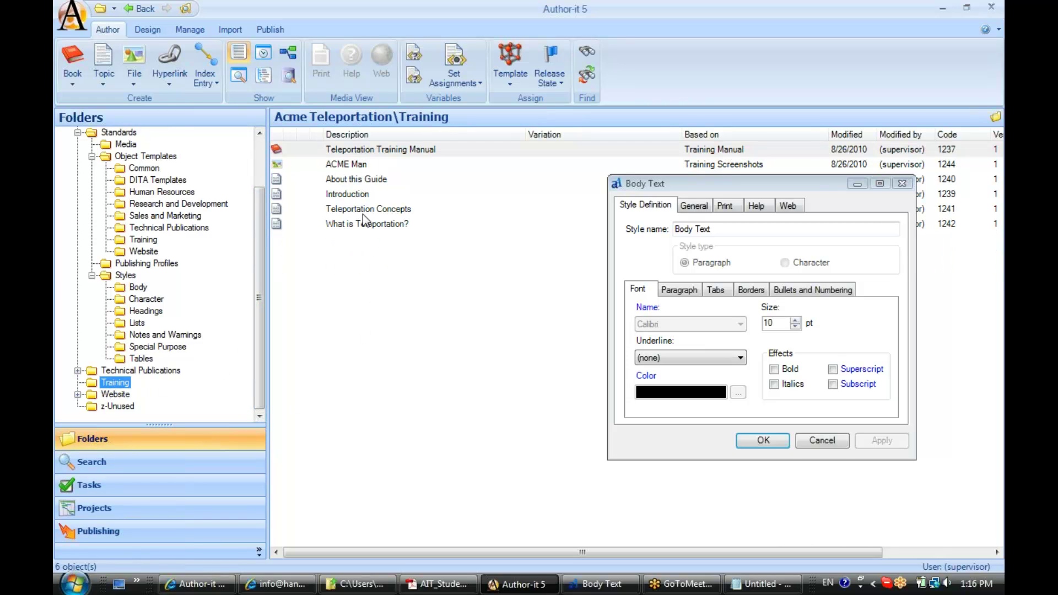
click(329, 195)
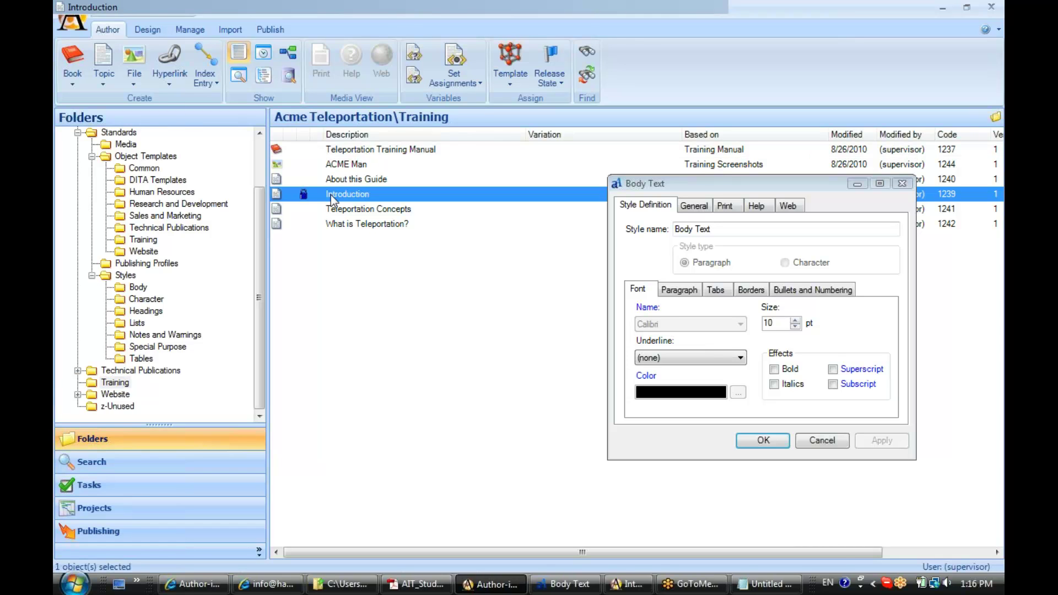
click(967, 8)
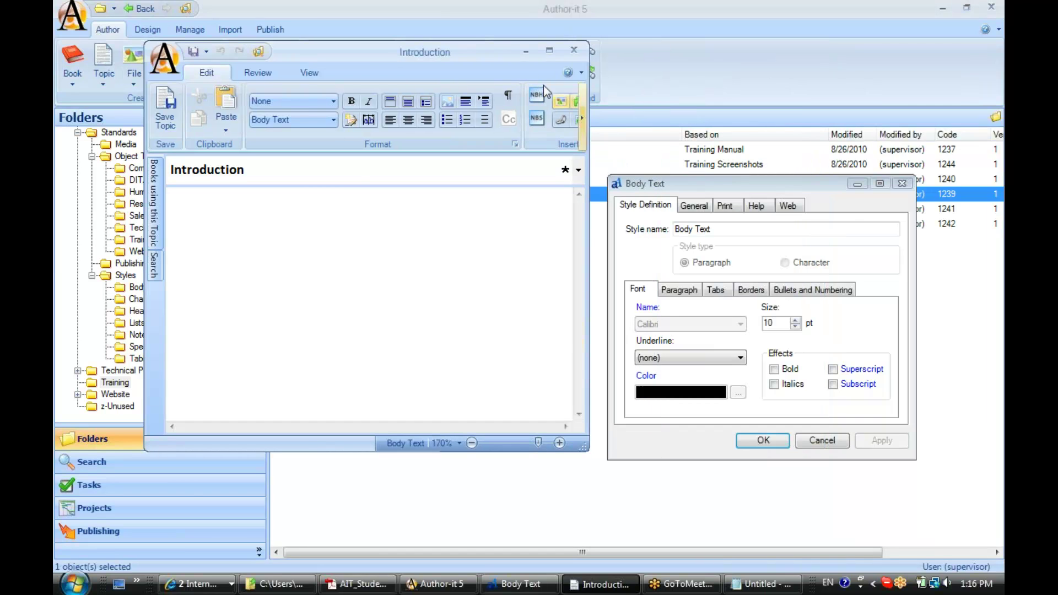
drag(493, 53, 496, 132)
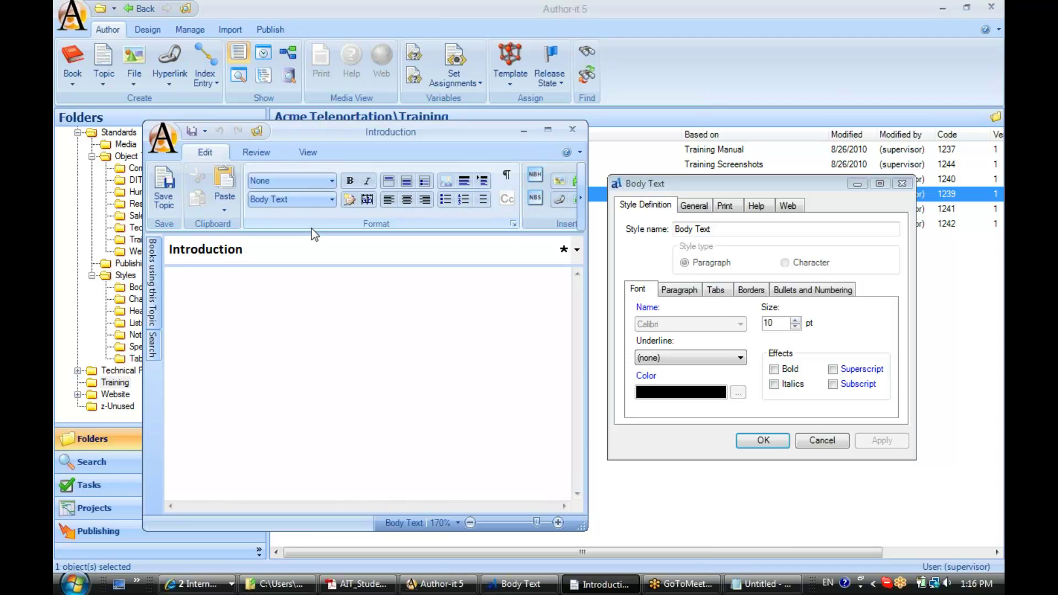
- Browse the Introduction topic's paragraph style groups and character styles without applying any
click(332, 200)
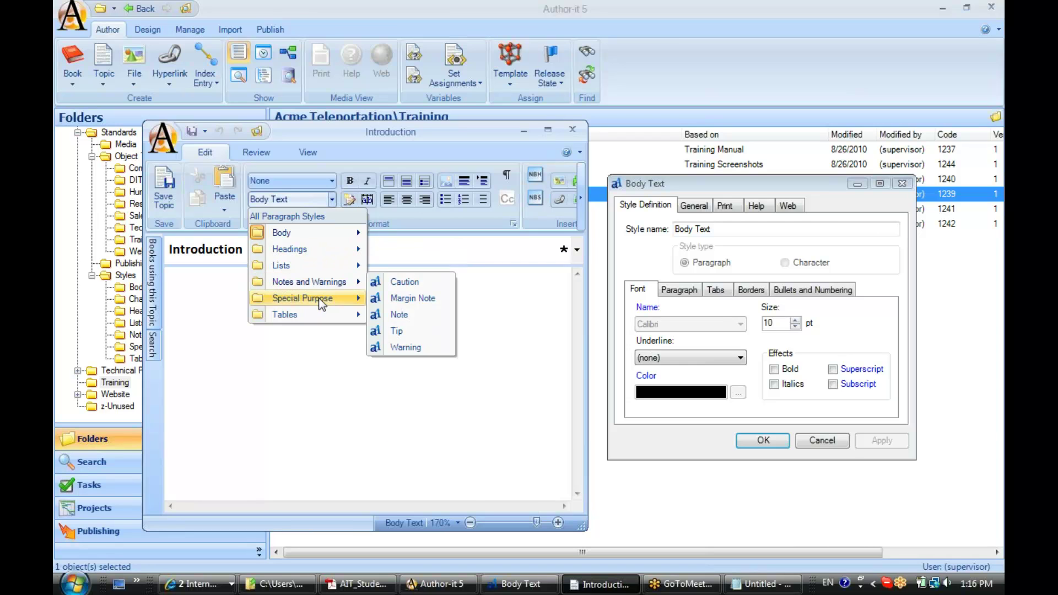
mouse_move(321, 303)
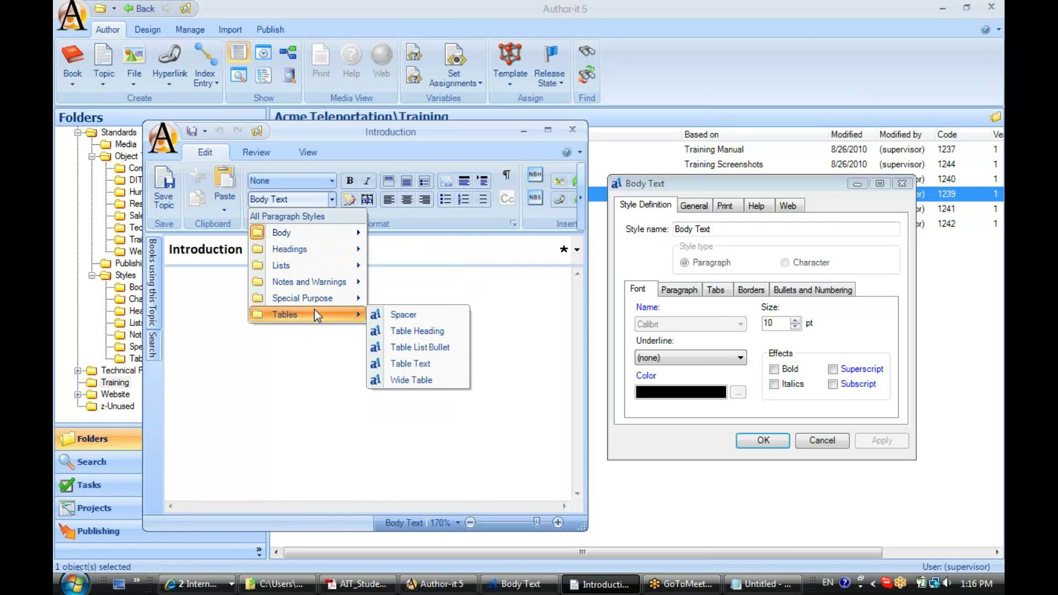
click(332, 182)
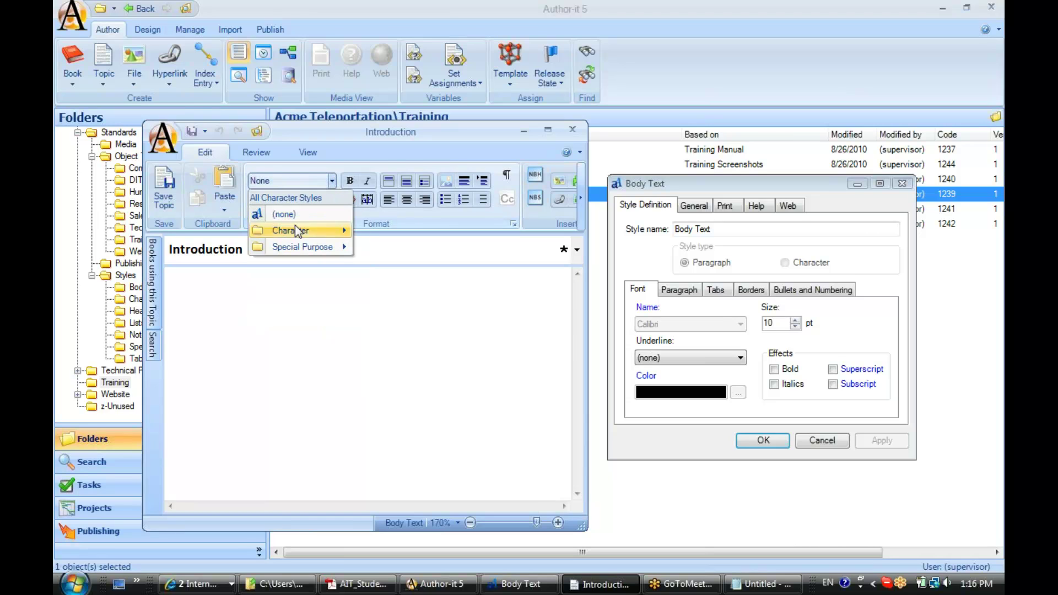
mouse_move(295, 227)
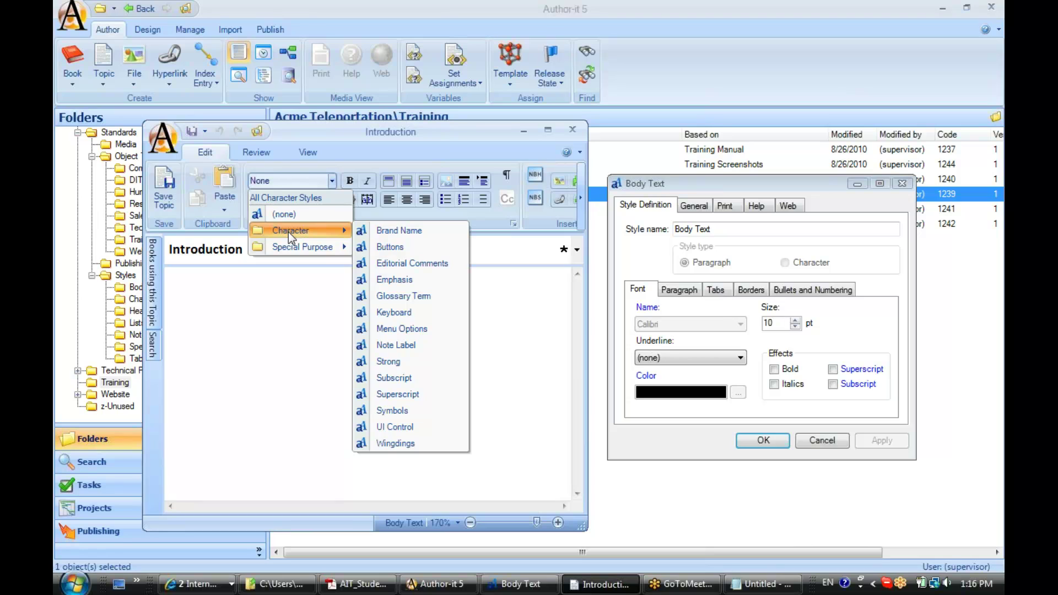
click(314, 212)
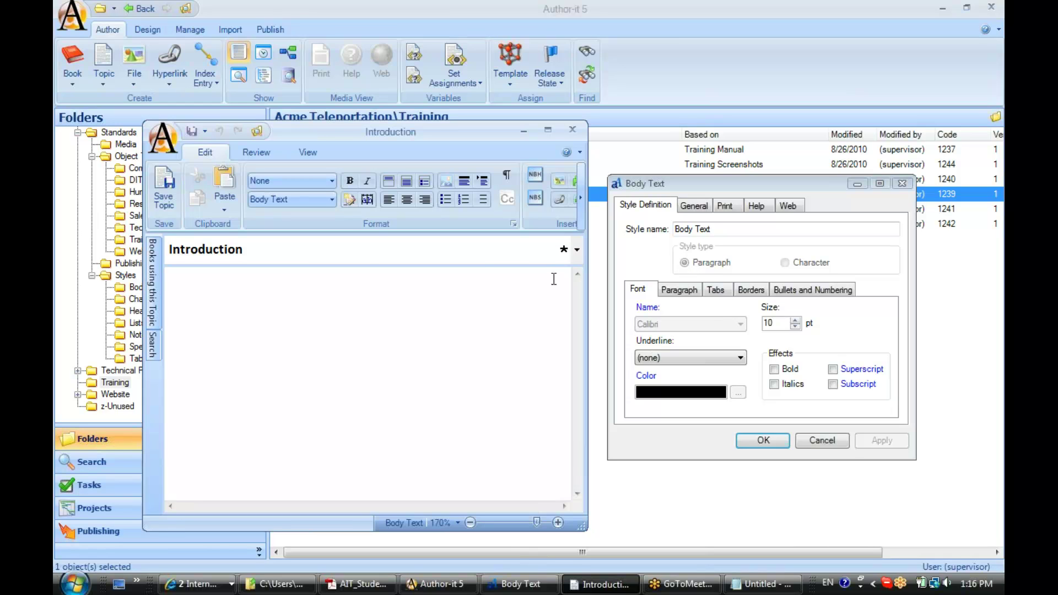
click(334, 200)
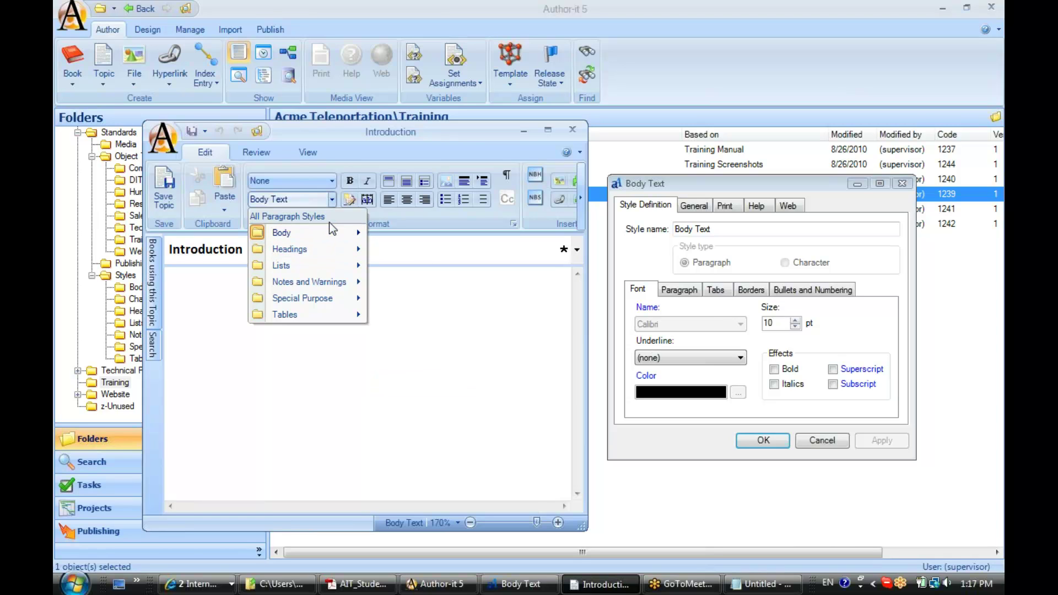
click(333, 182)
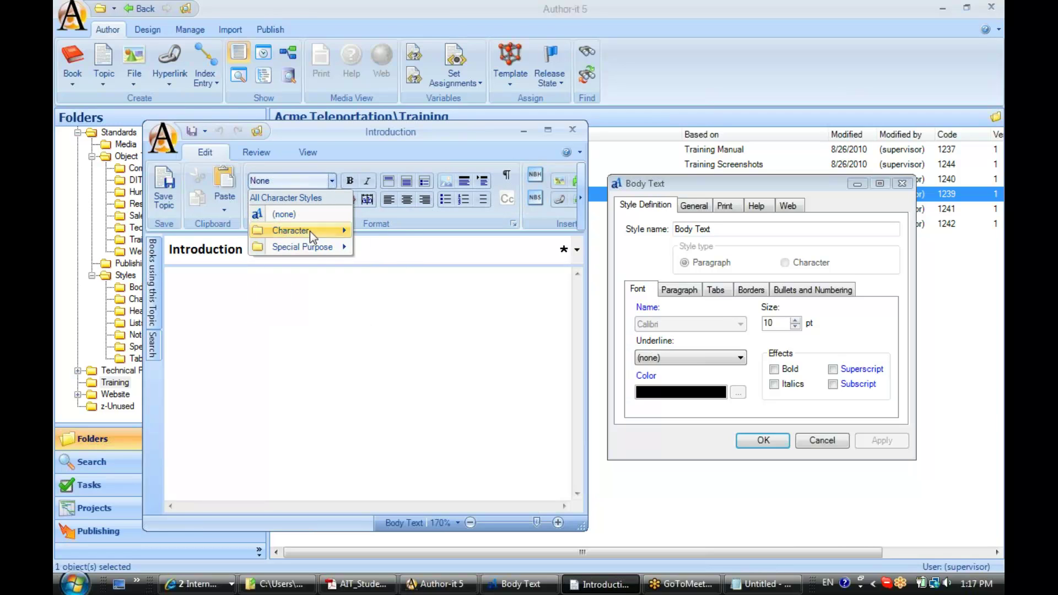
click(337, 167)
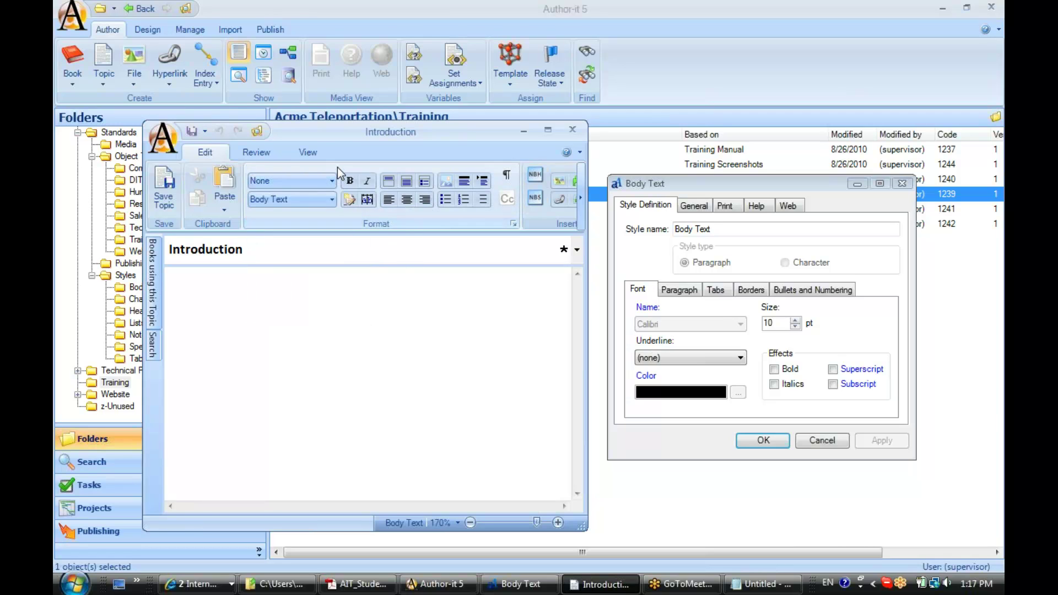
- Review Body Text's underline, indentation and spacing, tabs, borders, and bullets (numbering None)
click(331, 201)
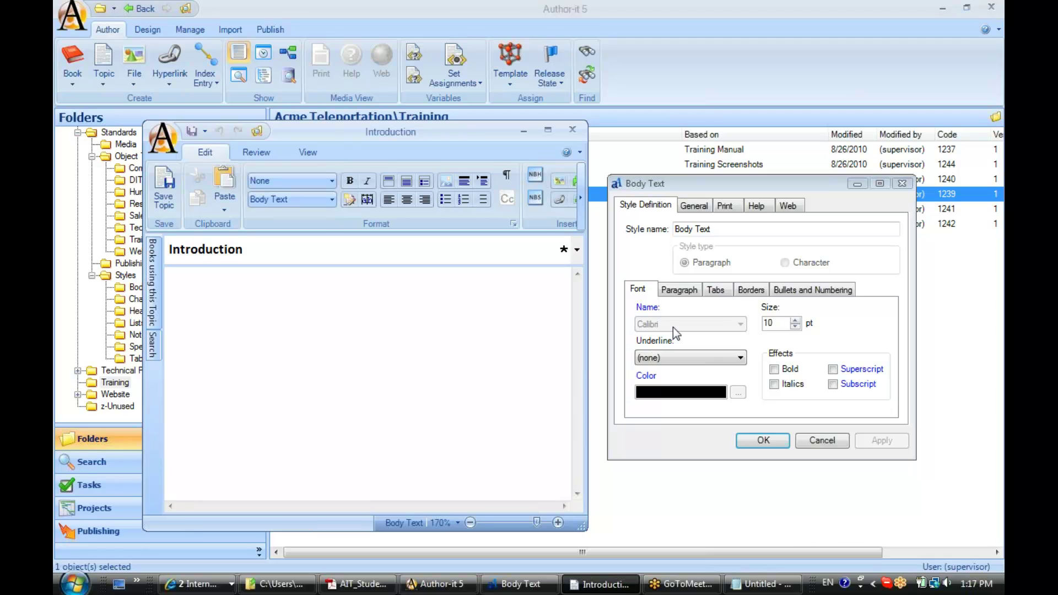
click(681, 356)
click(681, 355)
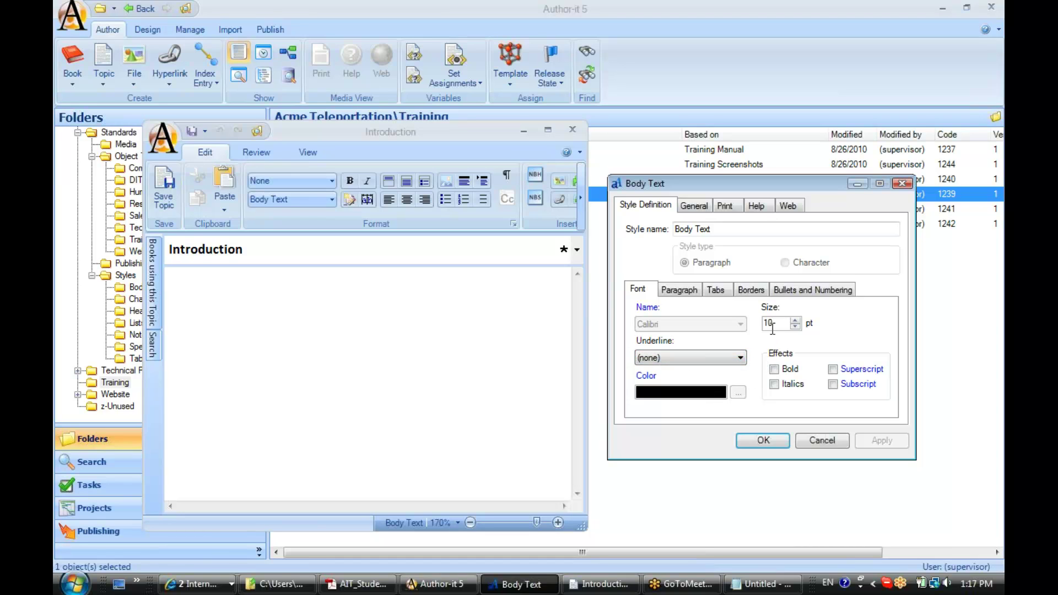
click(677, 292)
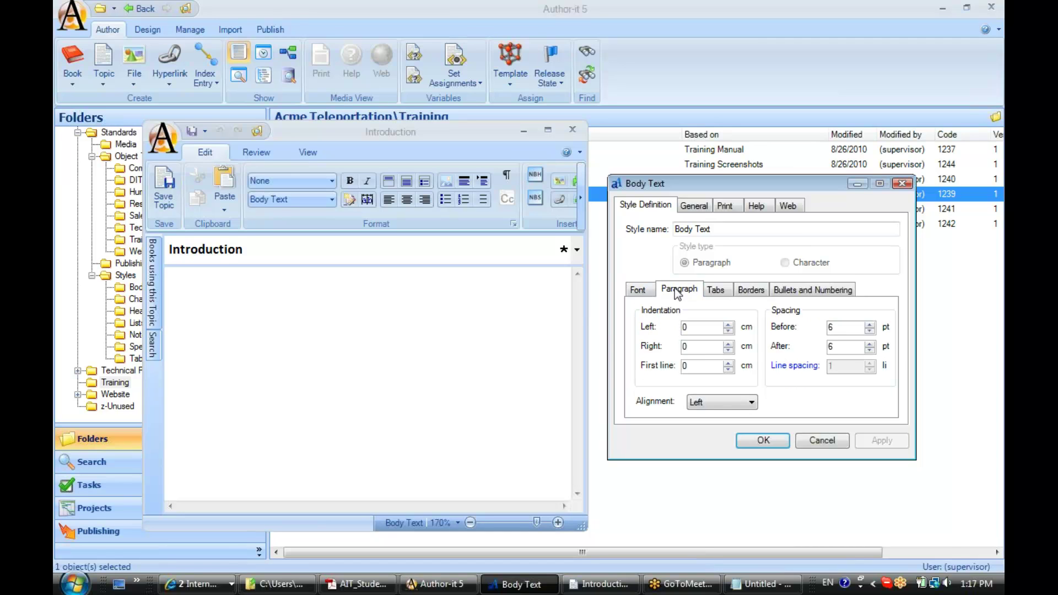
click(709, 292)
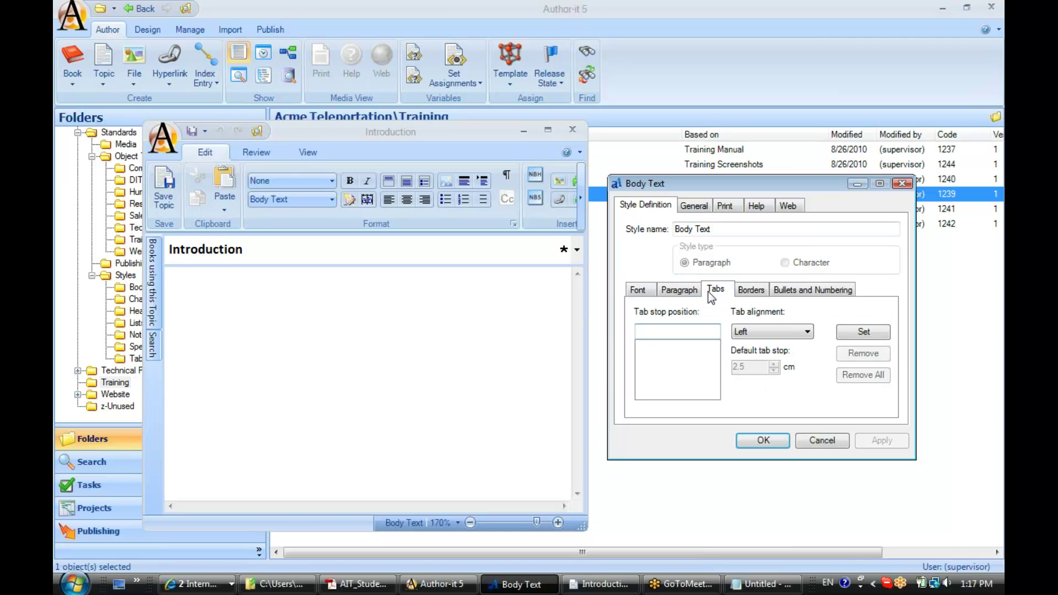
click(744, 298)
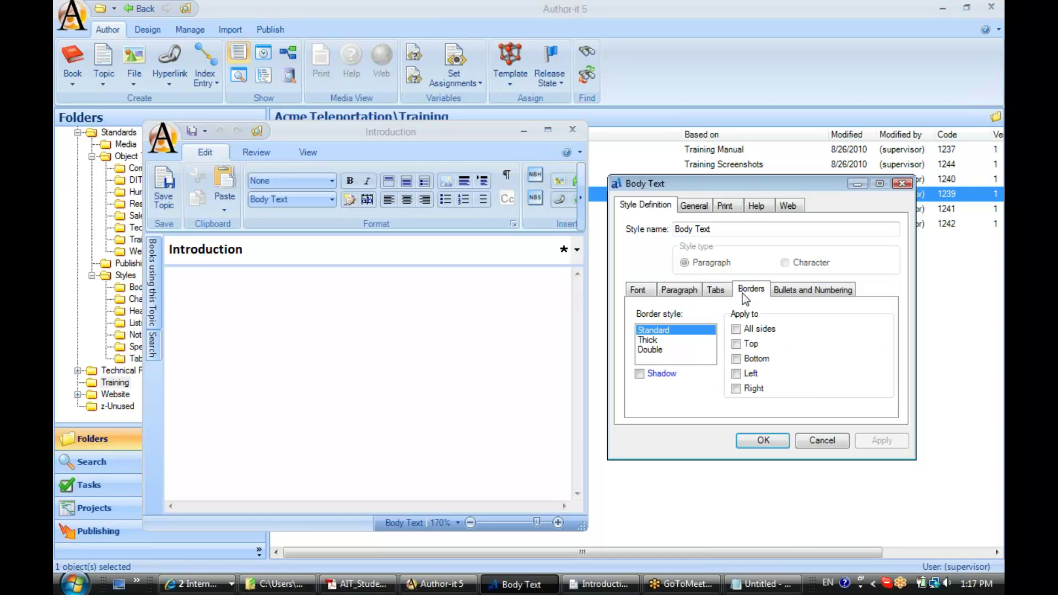
click(802, 292)
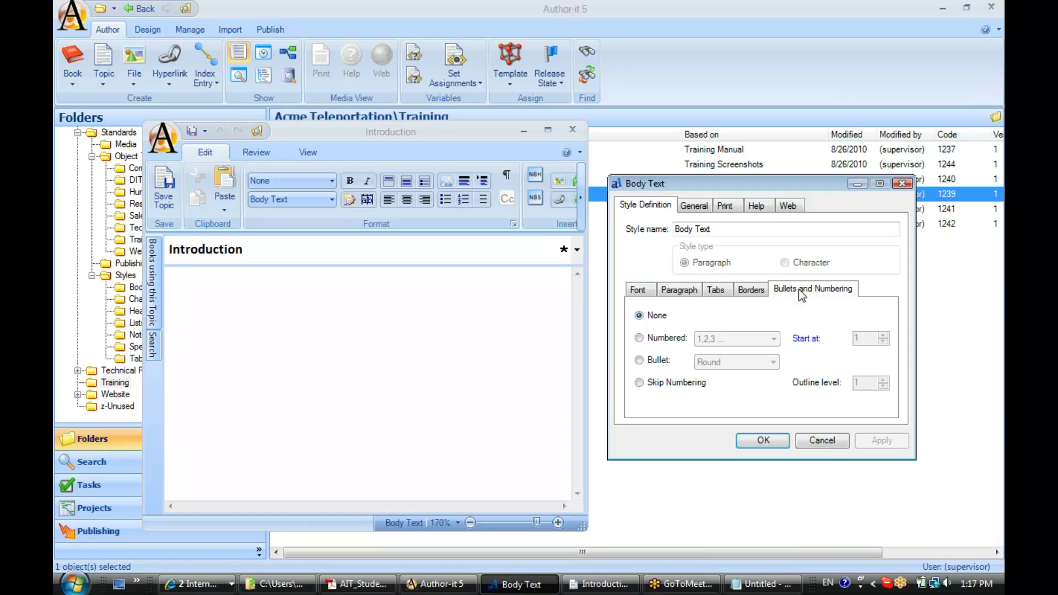
- Minimize the Introduction topic and move the Body Text definition to the left
click(524, 133)
click(524, 134)
drag(705, 183, 370, 276)
- Open the List Bullet style from the Lists folder beside the Body Text definition
click(137, 323)
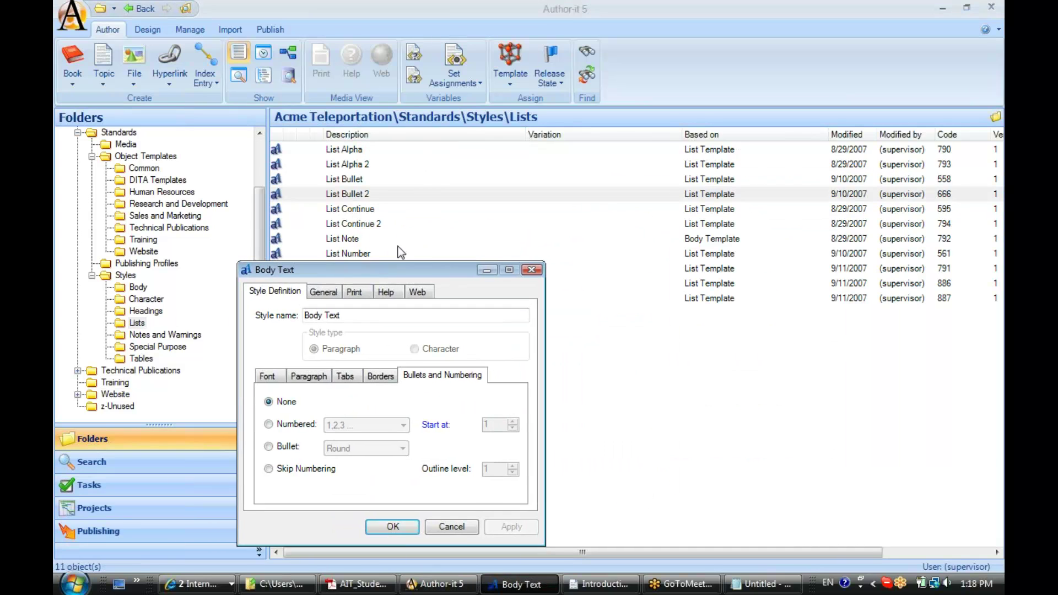
click(345, 179)
double_click(344, 179)
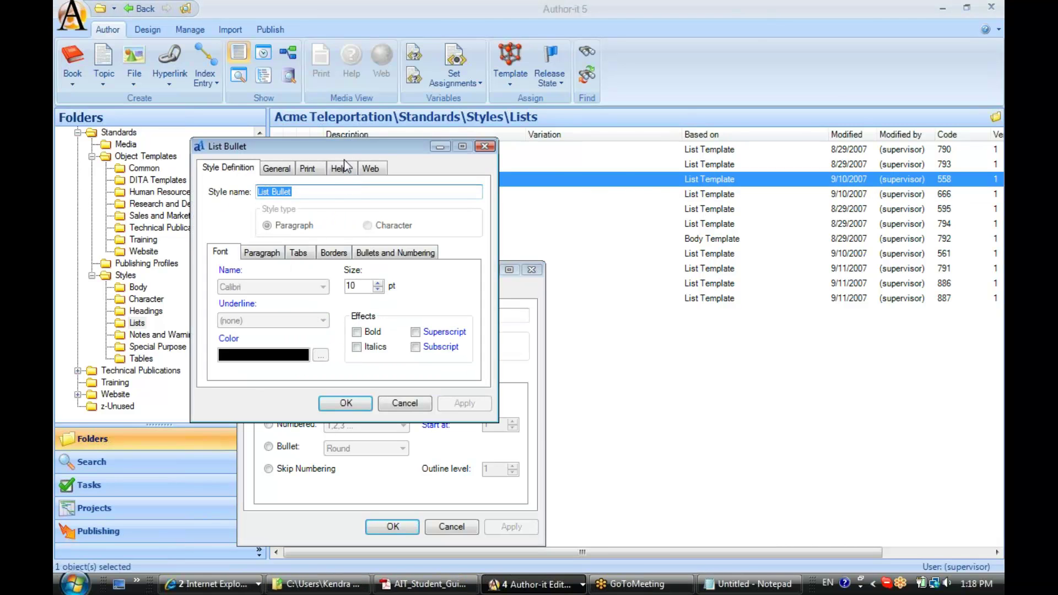
drag(342, 147, 696, 233)
drag(463, 267, 447, 226)
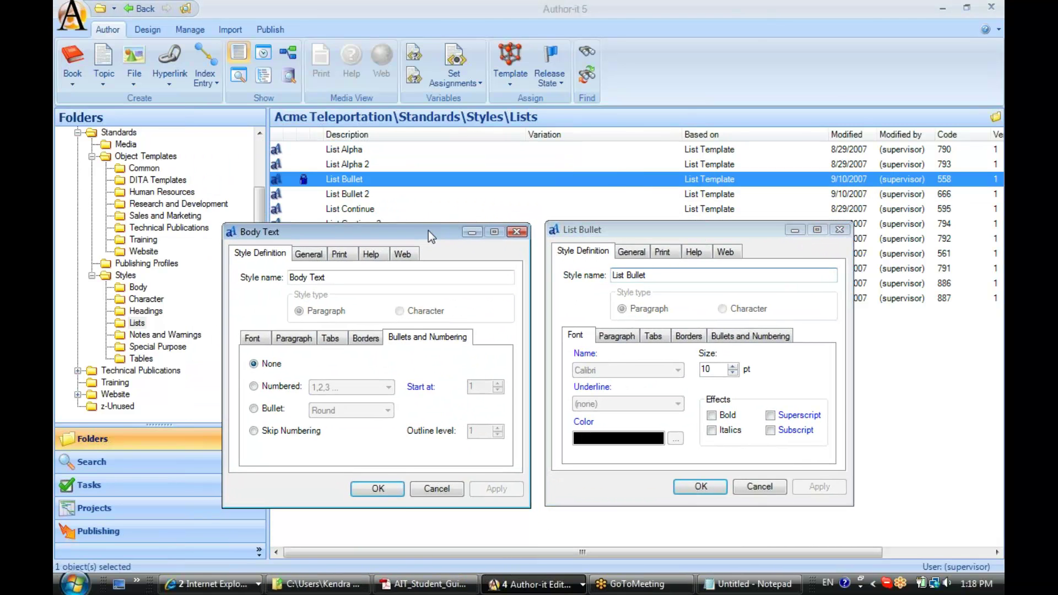
- Check List Bullet's bullets and numbering: Square bullet at outline level 1
click(729, 336)
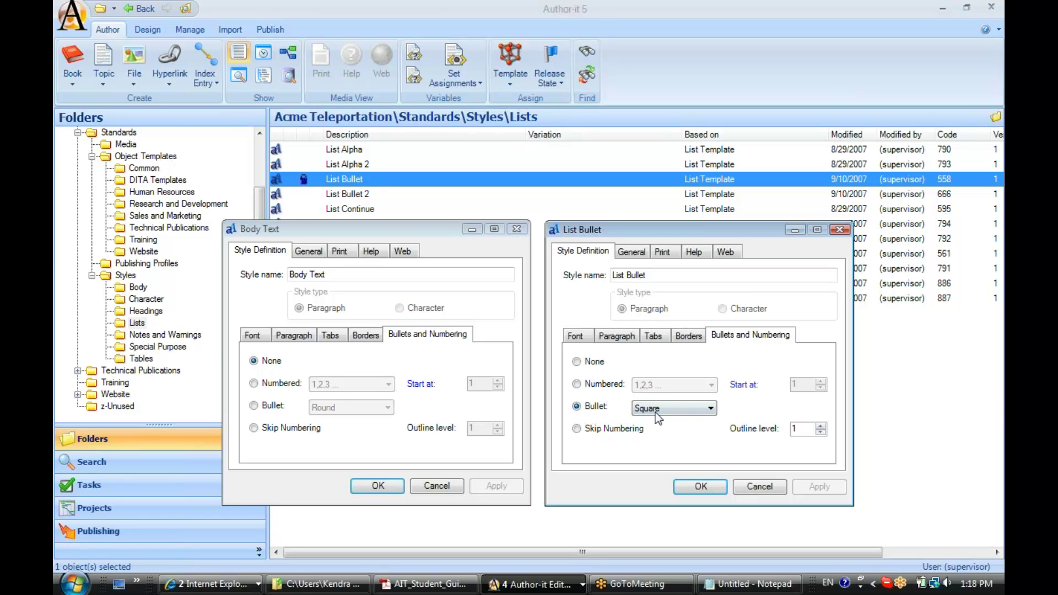
click(710, 409)
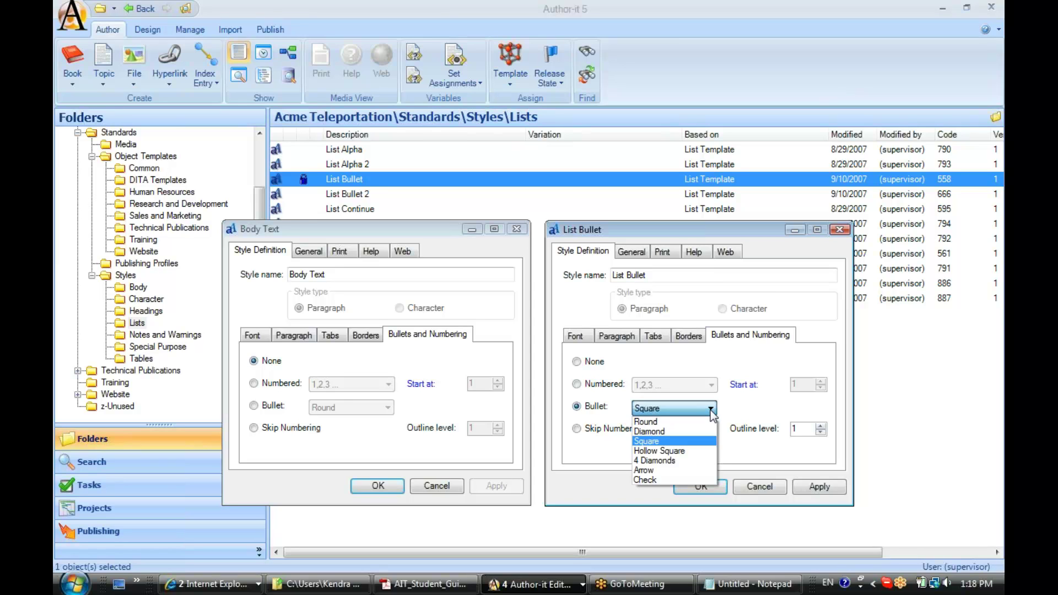
click(708, 440)
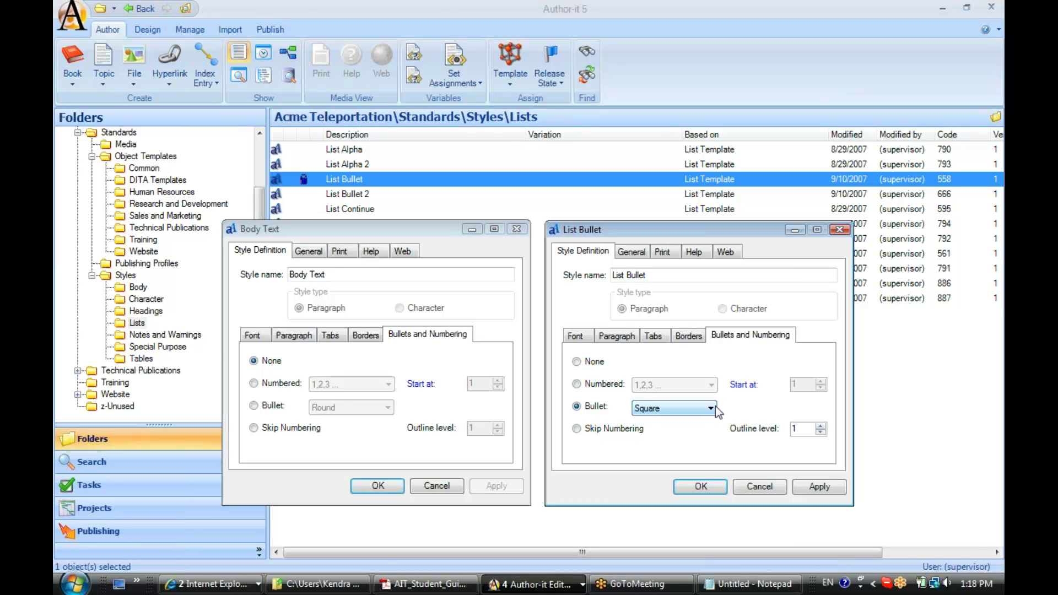
double_click(806, 433)
click(806, 429)
drag(802, 427, 783, 427)
- Open List Continue beside List Bullet, confirm its Skip Numbering setting, and close it with OK
drag(428, 228, 269, 243)
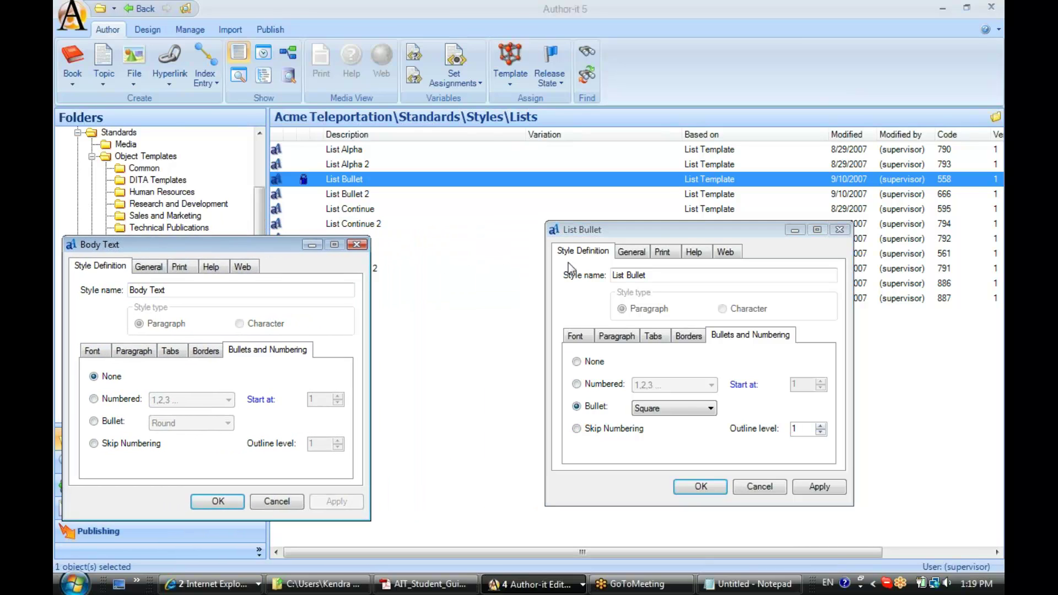
drag(642, 237, 490, 251)
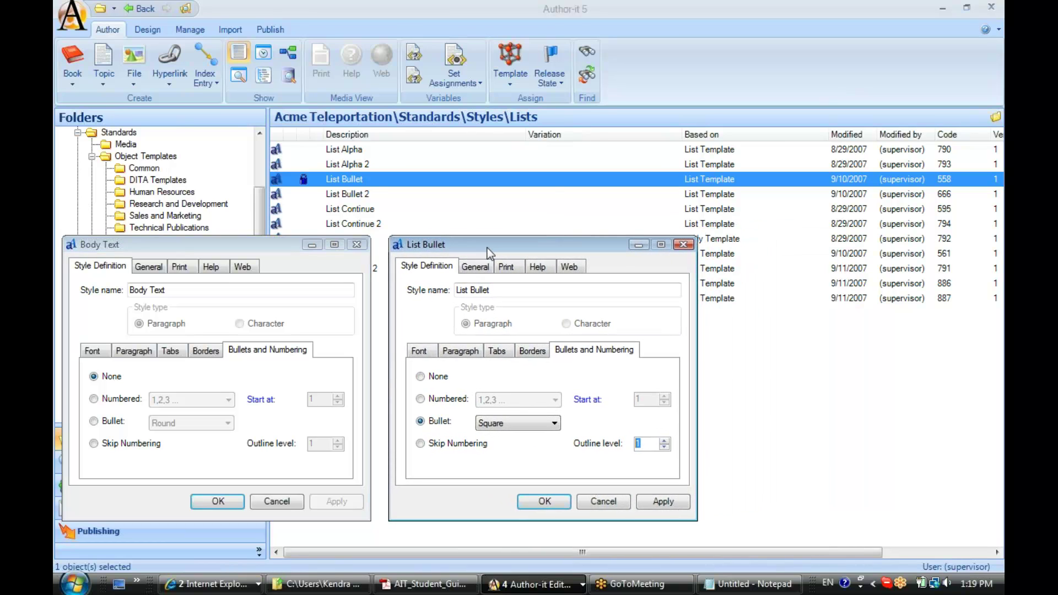
double_click(280, 212)
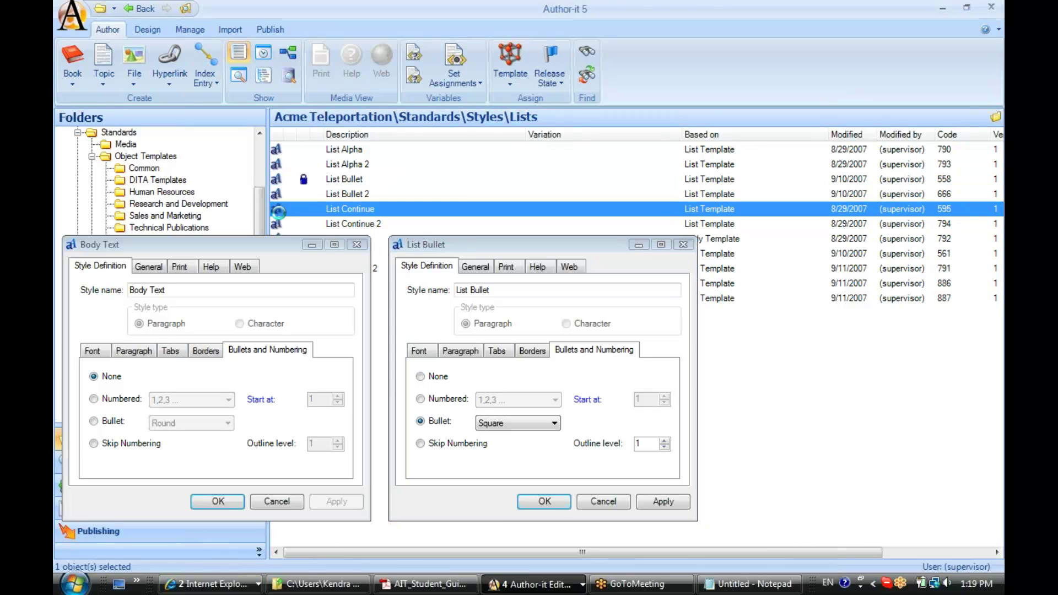
drag(298, 114, 842, 243)
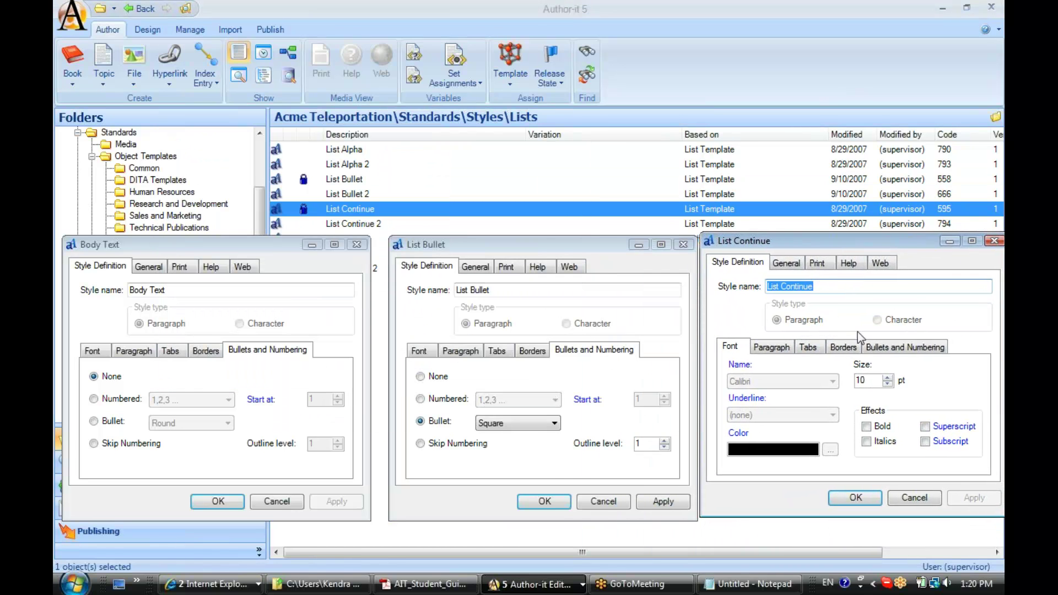
click(881, 343)
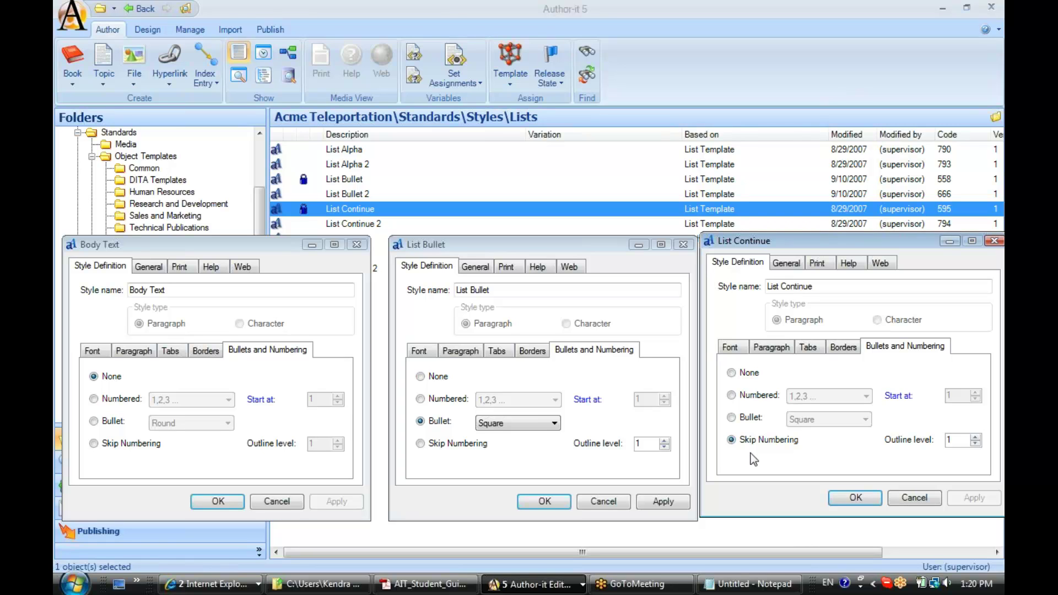
click(854, 498)
- Close the List Bullet definition with OK, then the Body Text definition
click(544, 502)
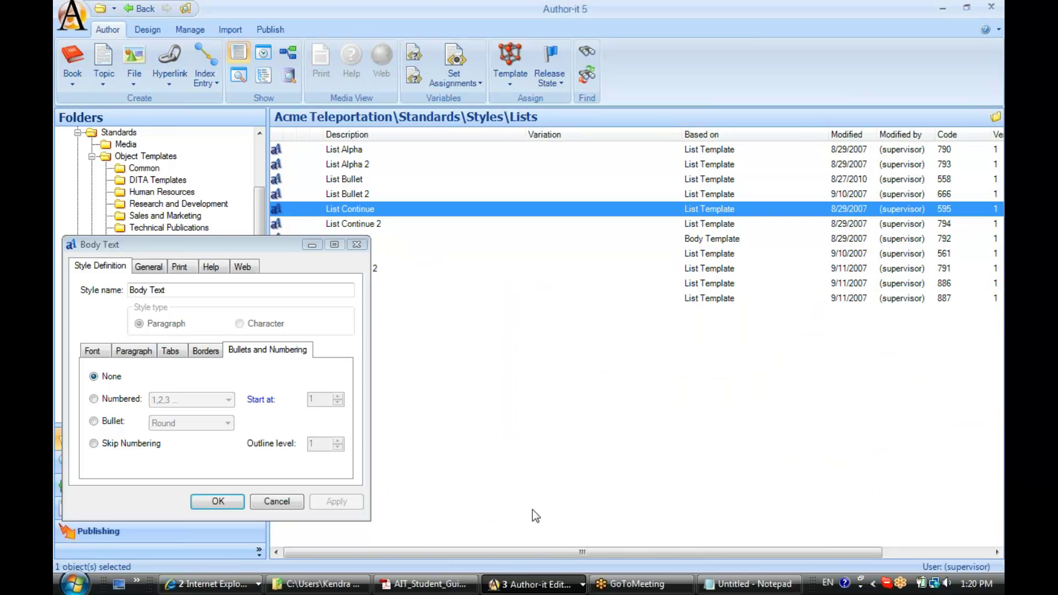
click(227, 503)
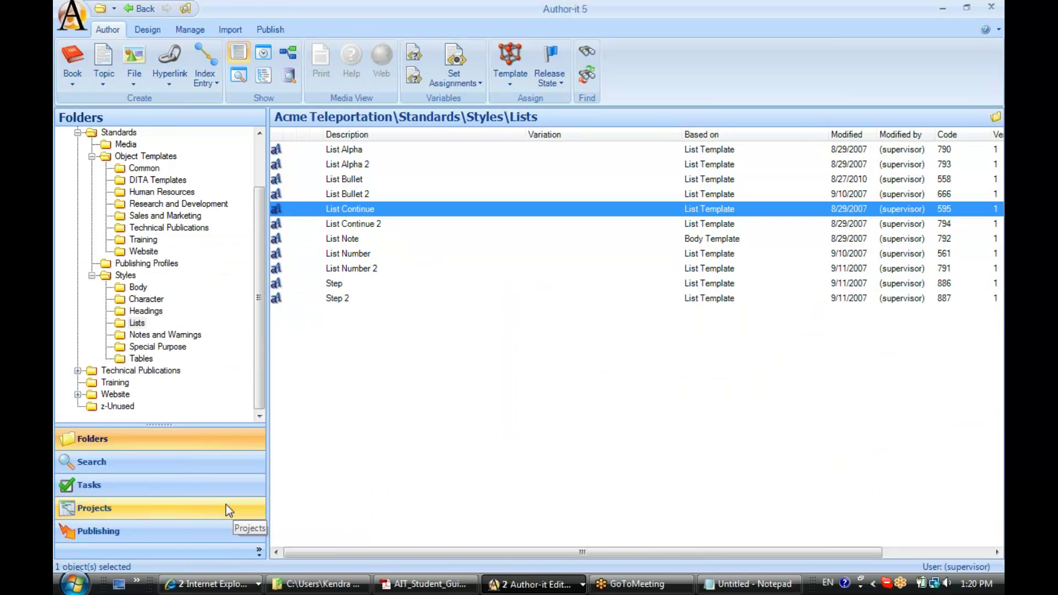